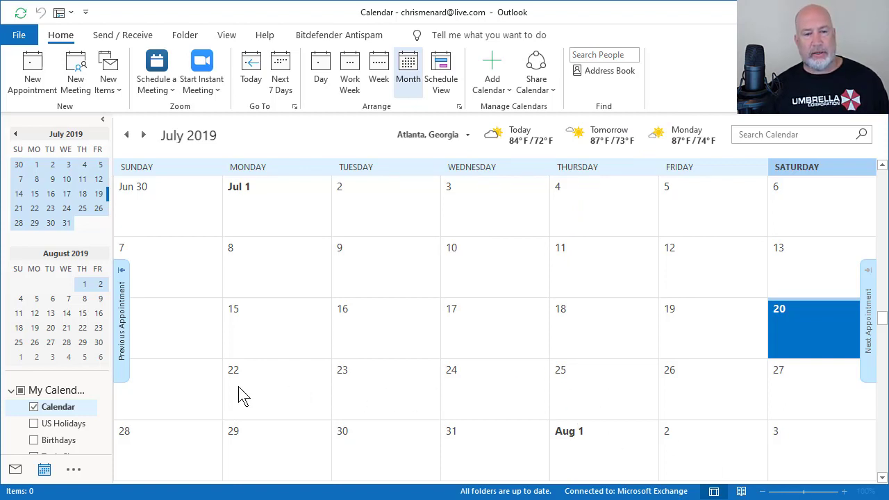
- Create a new meeting request for Sunday, July 21, 2019
click(172, 375)
right_click(173, 374)
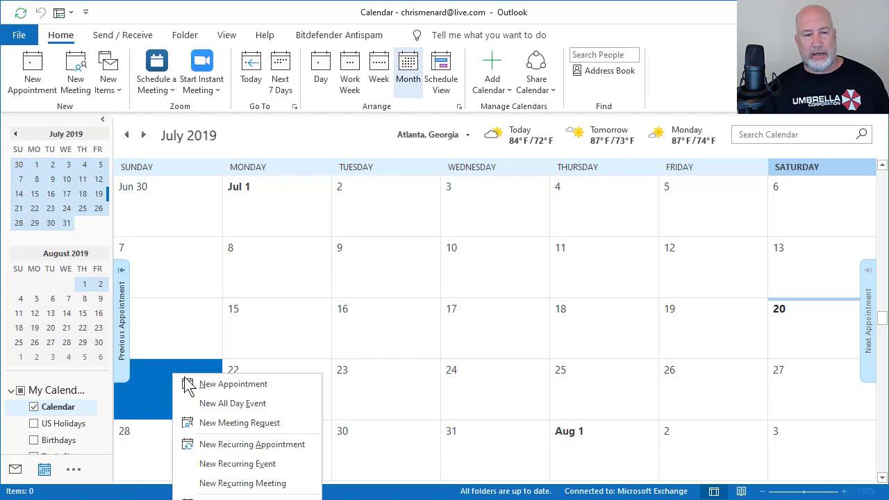
click(234, 425)
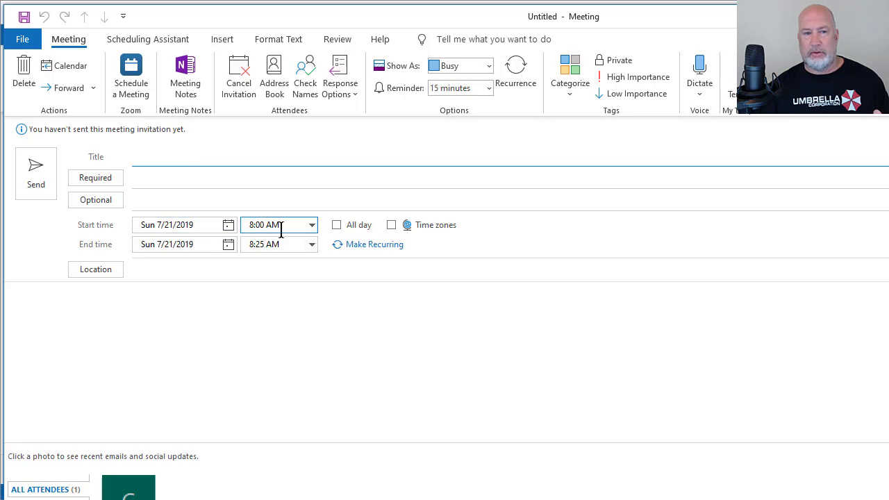
- Set the meeting's start time to 12:00 PM and its end time to 1:20 PM
click(312, 224)
click(311, 311)
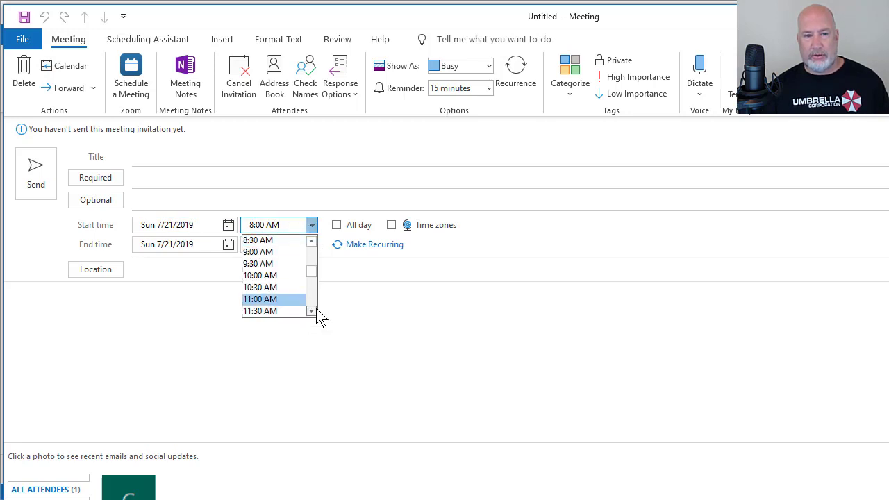
click(311, 311)
click(297, 311)
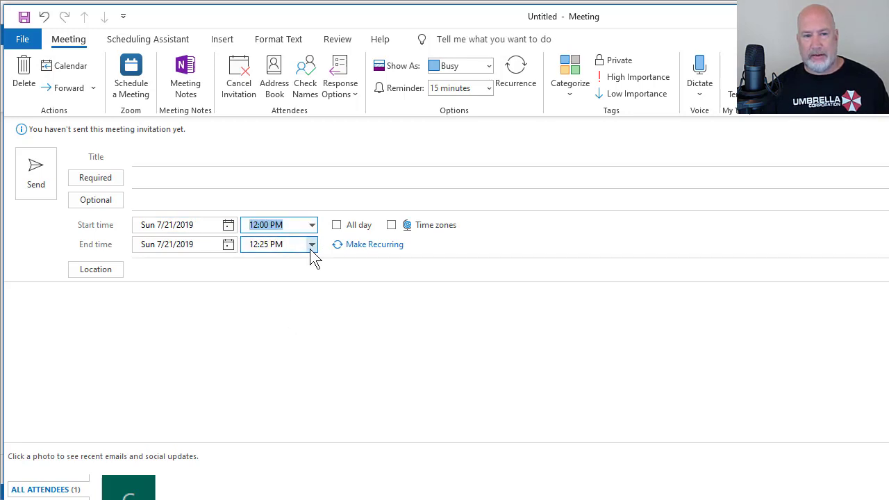
click(312, 245)
click(283, 295)
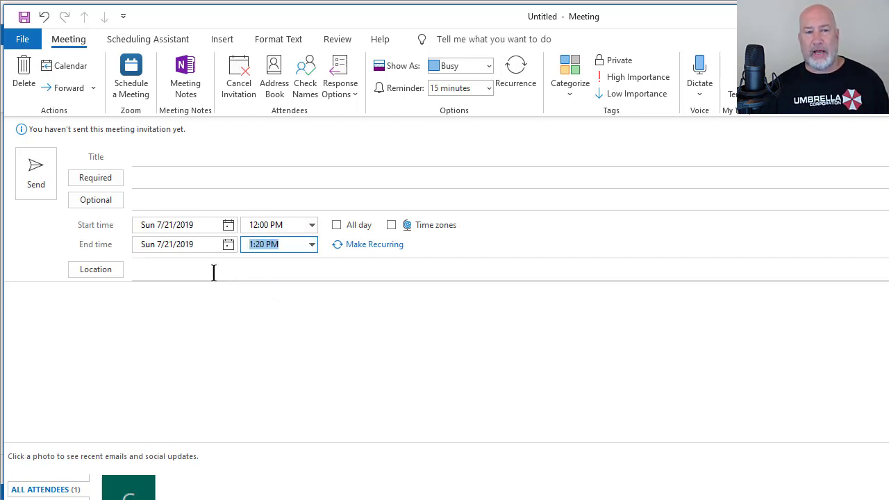
- Search for "Houstons Atlanta" as the meeting location and choose the Houston's suggestion on Peachtree Rd NW
click(214, 272)
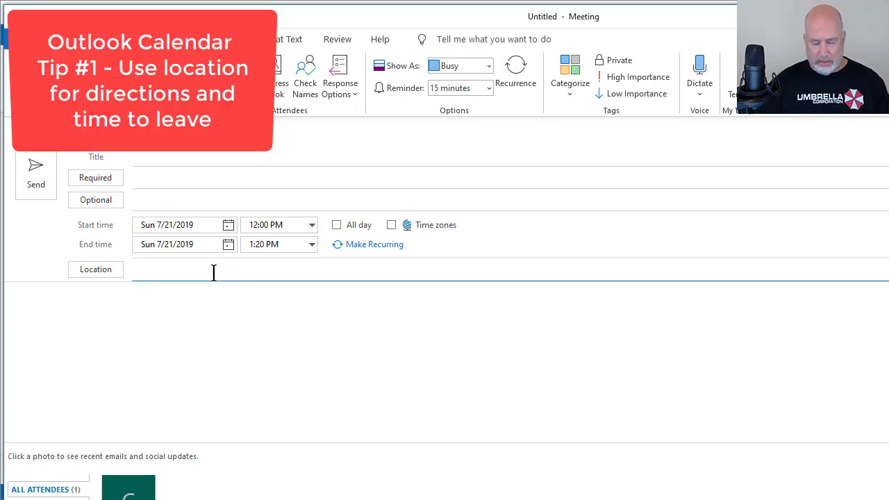
text(Houstons )
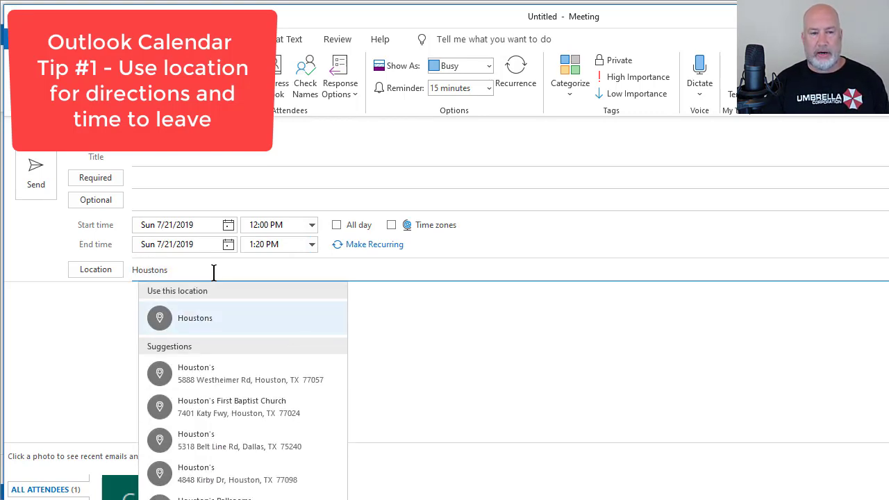
text(A)
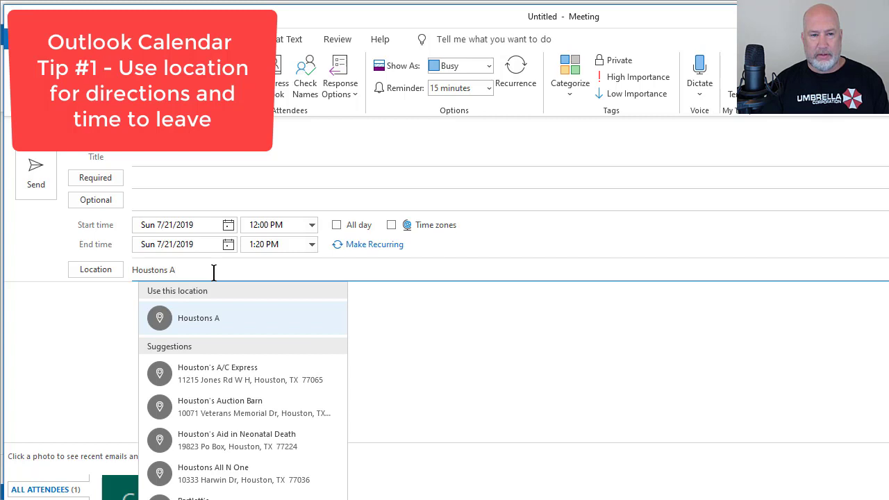
text(tlanta)
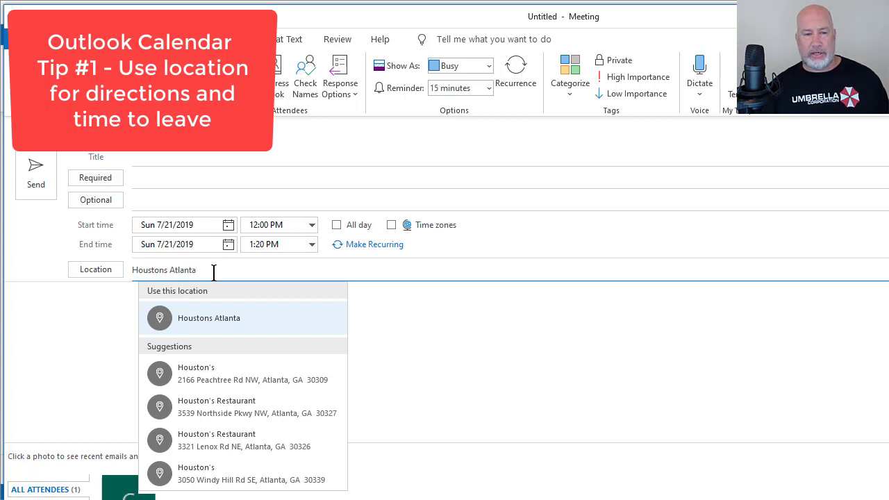
click(223, 379)
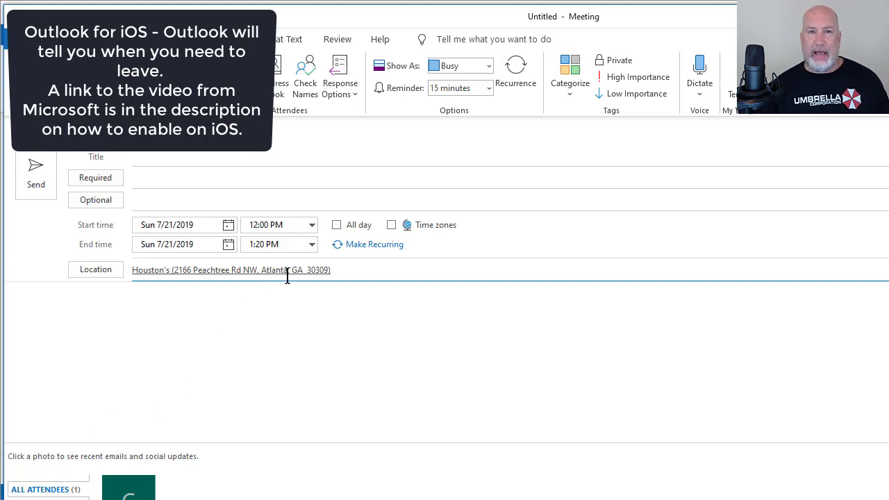
- Replace the meeting location with the suggested Buckhead Diner in Atlanta
click(330, 271)
drag(316, 271, 86, 264)
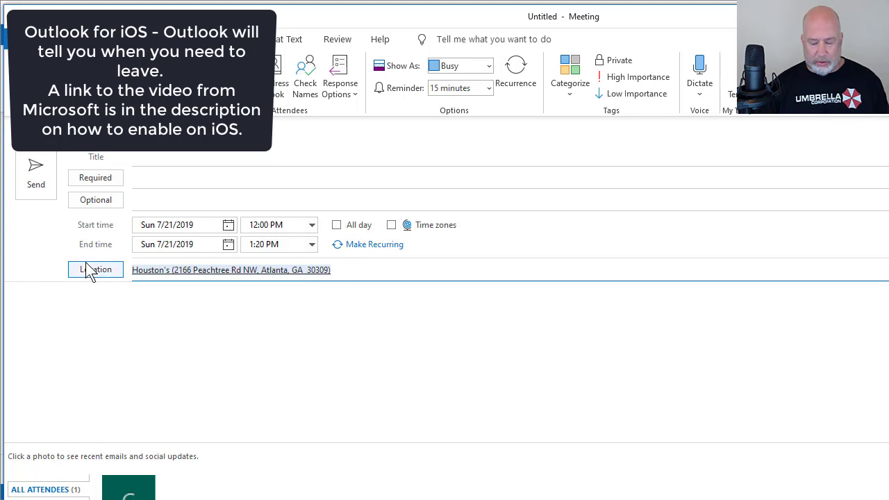
text(Buck)
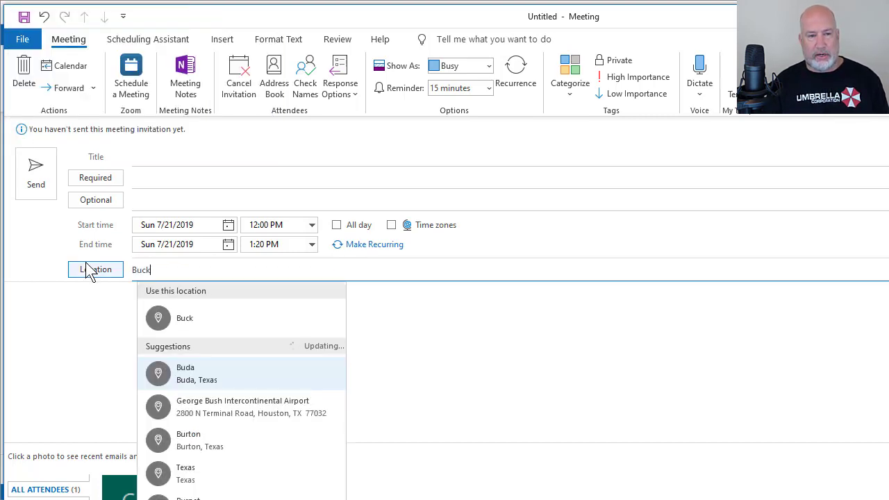
text(head Diner)
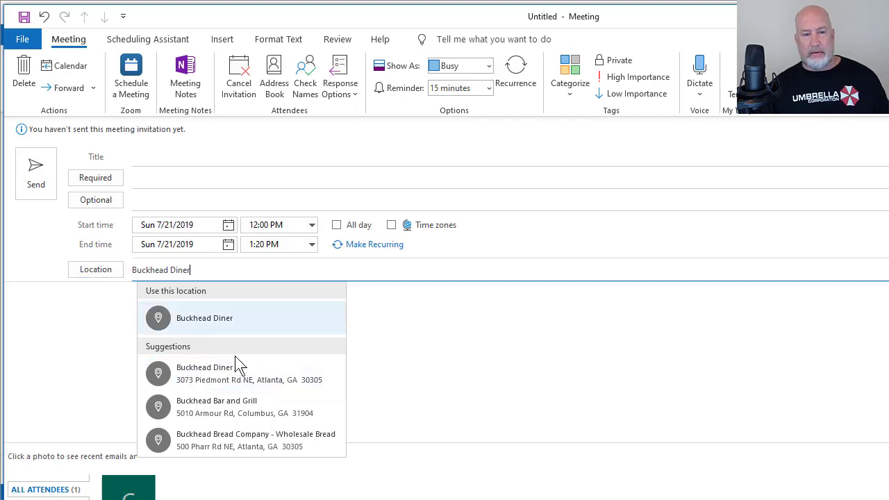
click(259, 369)
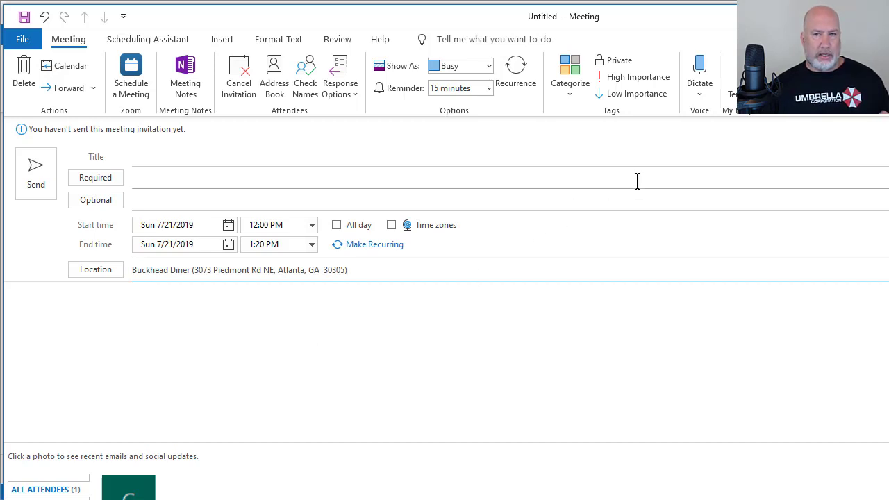
- Dictate an English (United States) message in the meeting body about looking forward to lunch and discussing the new software, and stop dictation
click(236, 300)
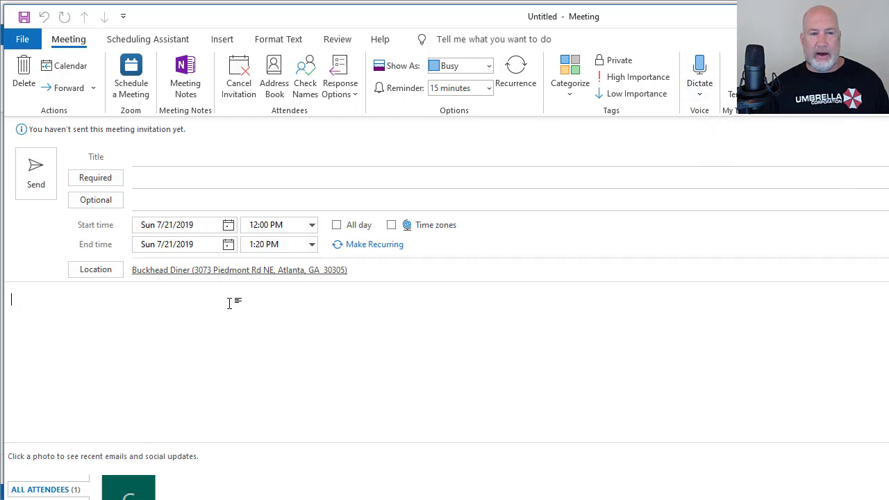
click(699, 98)
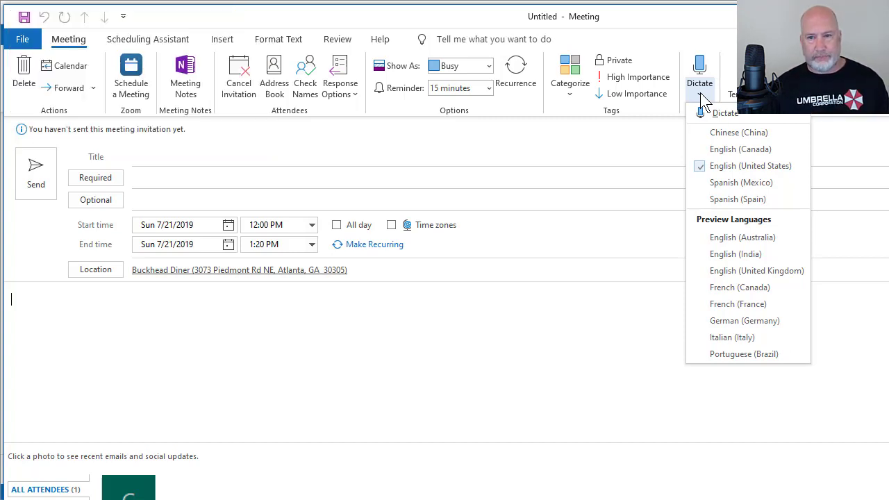
click(700, 70)
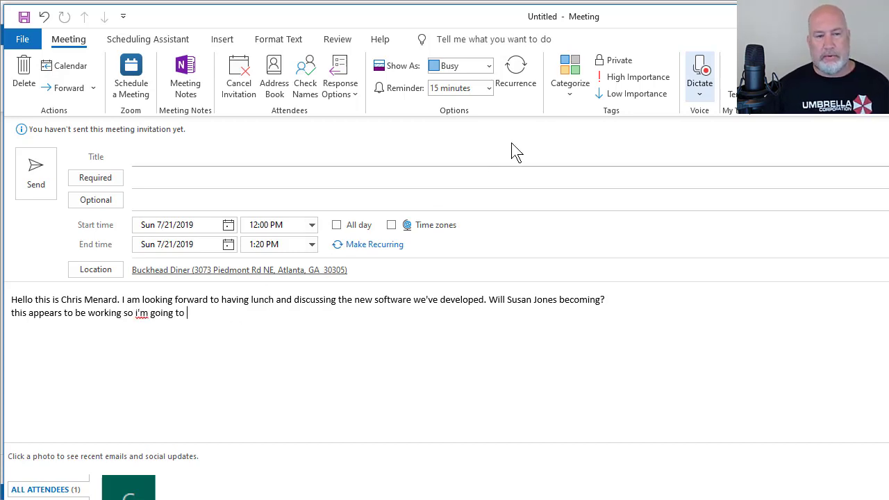
click(699, 74)
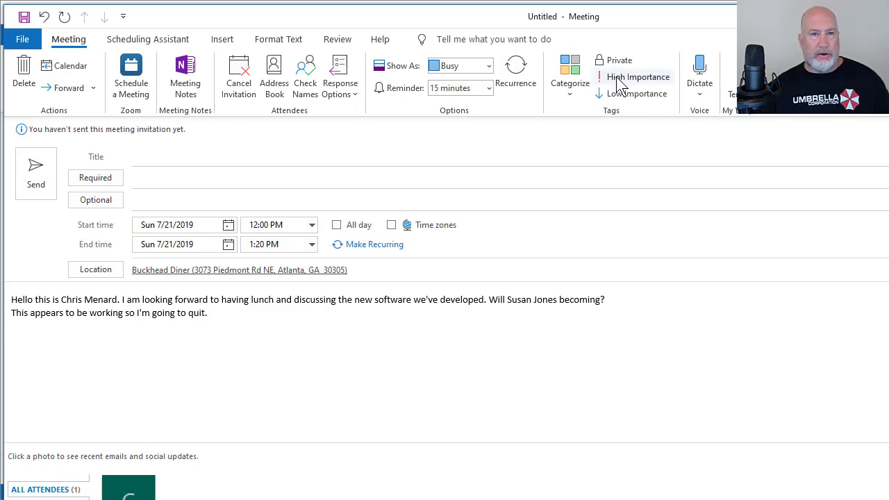
- Review the response options of the Buckhead Diner meeting request and return to the calendar
click(348, 102)
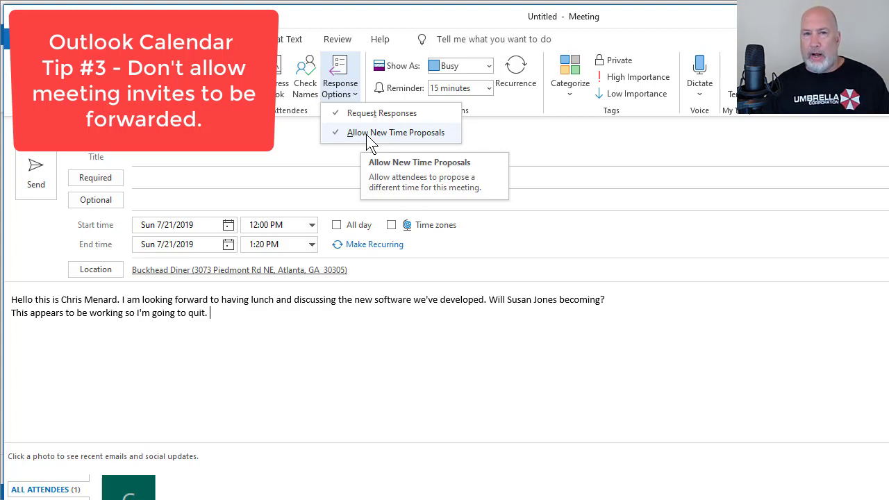
click(665, 287)
key(alt+Tab)
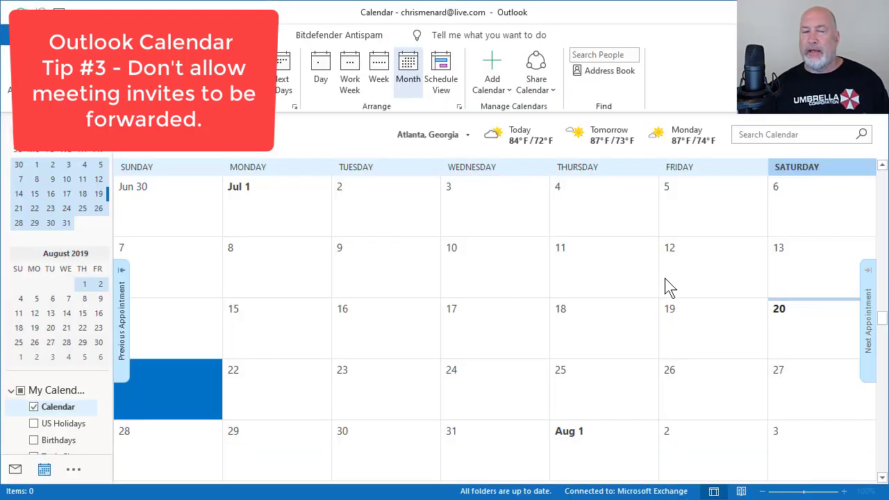
- Open another meeting request for July 21, review its response options, and close it
click(198, 387)
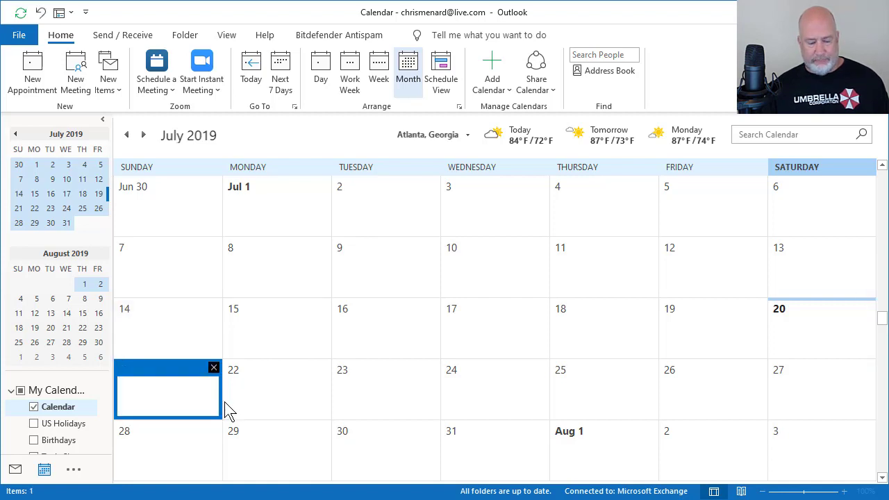
key(Escape)
click(271, 403)
click(180, 395)
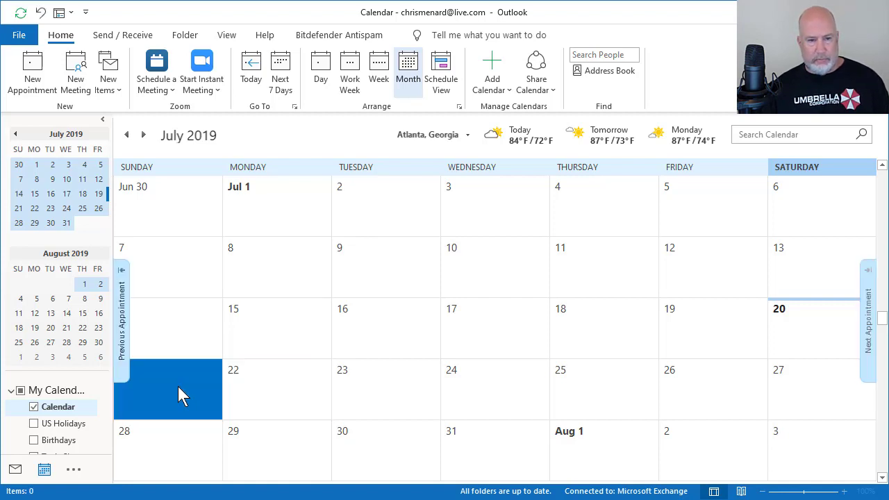
right_click(178, 386)
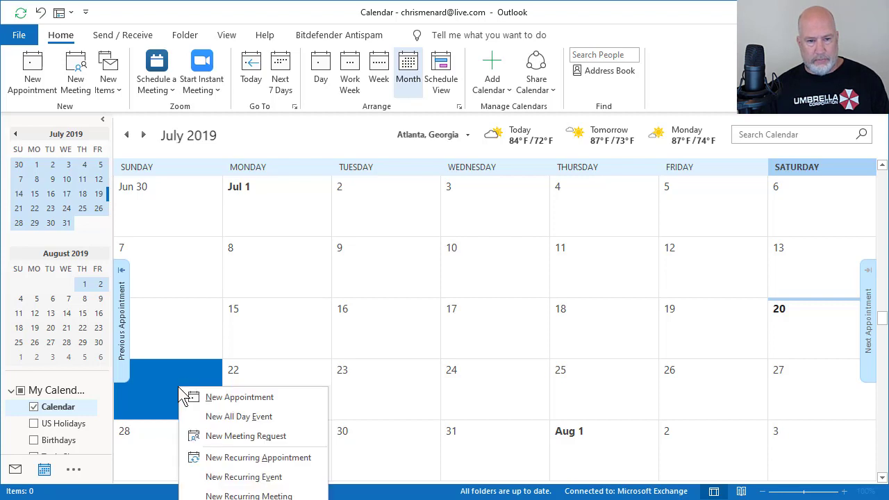
click(262, 438)
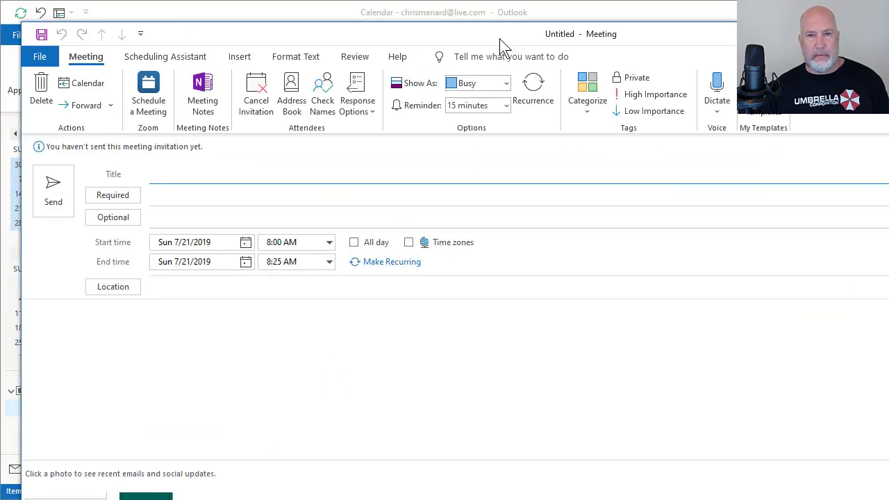
drag(498, 35, 480, 11)
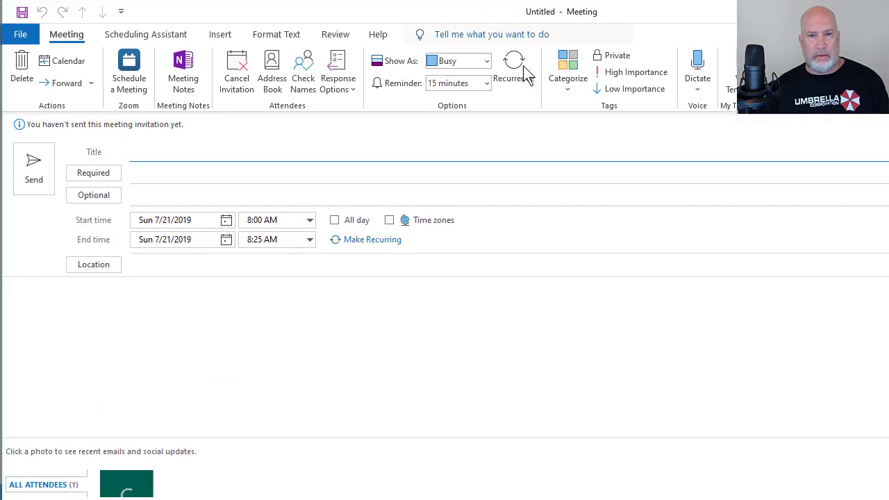
click(343, 90)
click(350, 92)
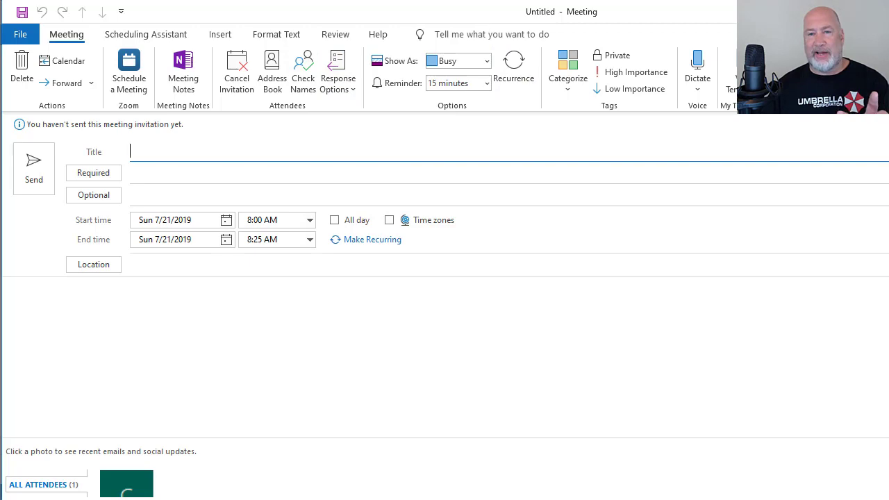
key(Escape)
- Switch to the Outlook web calendar in the browser and start a new event on July 21
key(alt+Tab)
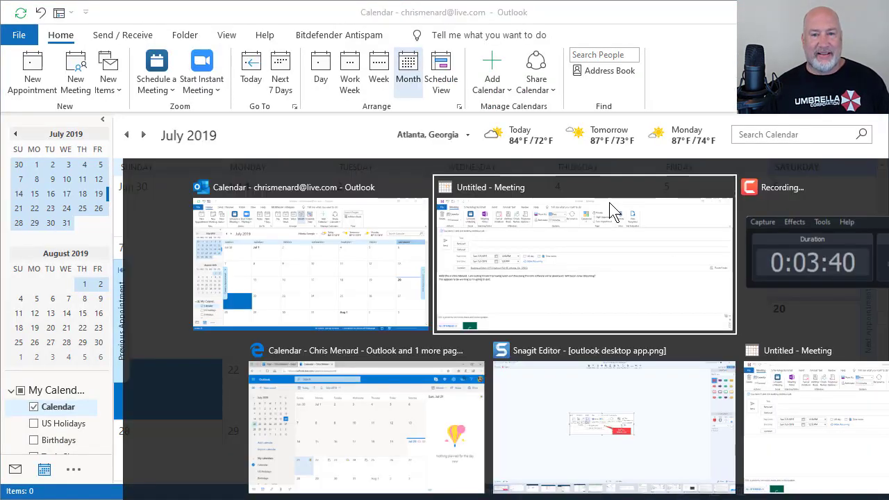
key(alt+Tab)
key(alt+Tab)
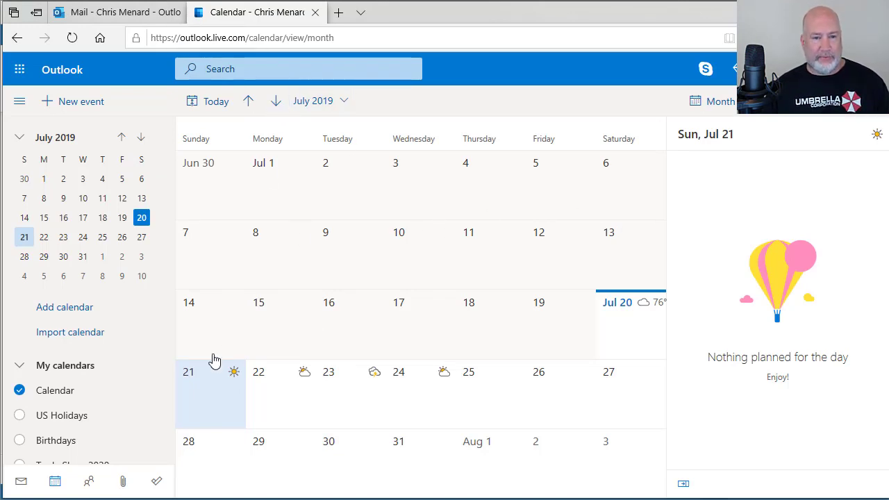
click(211, 379)
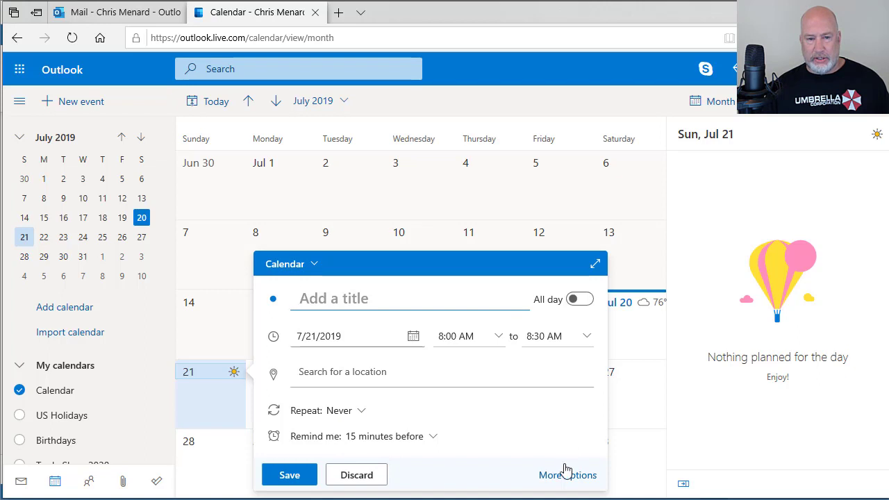
- Search for "Buckhead din" as the new event's location
click(371, 372)
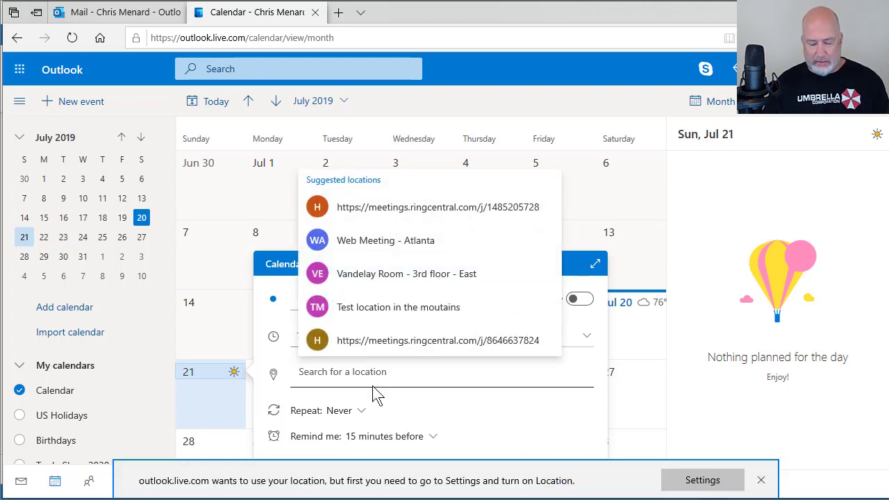
text(Buckhe)
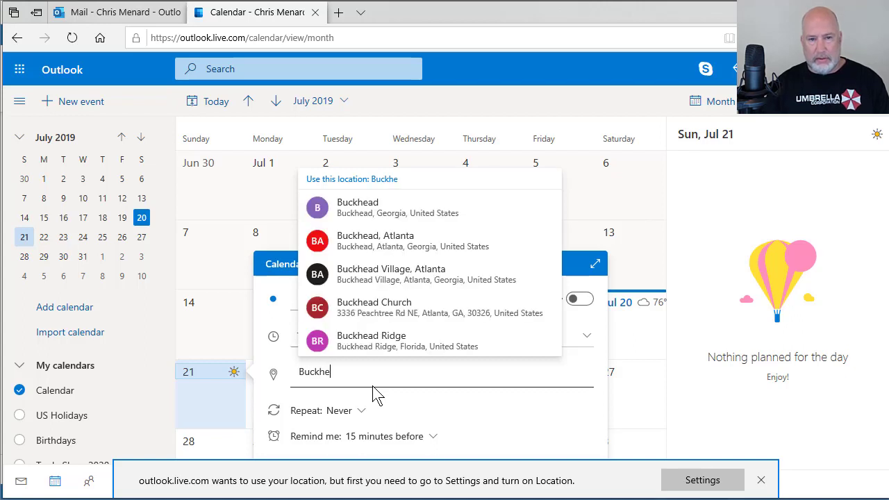
text(ad din)
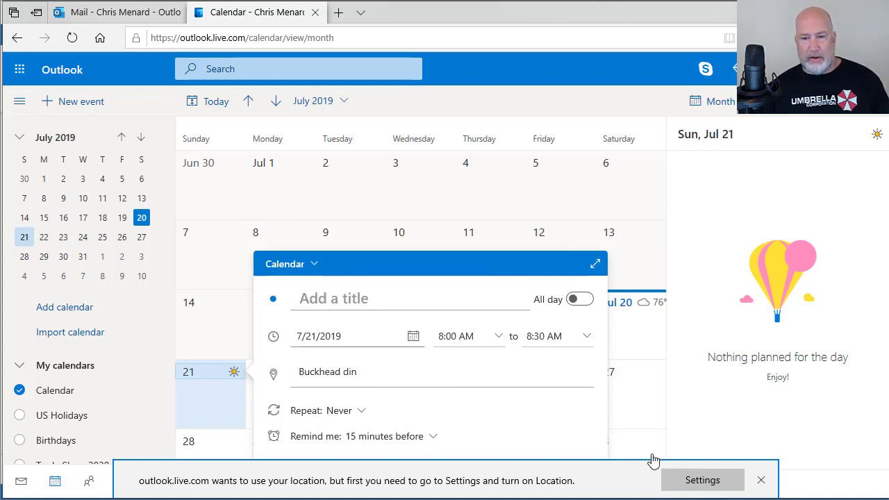
- Expand the event to its full form and turn off Allow forwarding in its response options
click(761, 481)
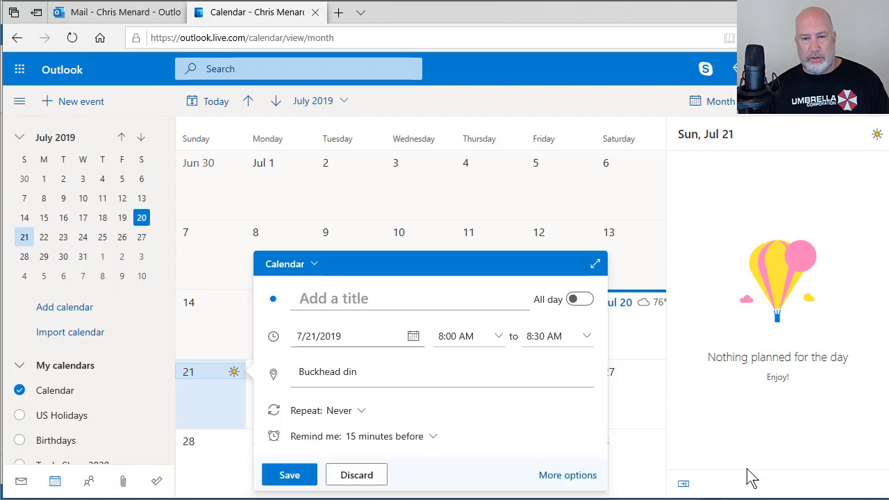
click(579, 475)
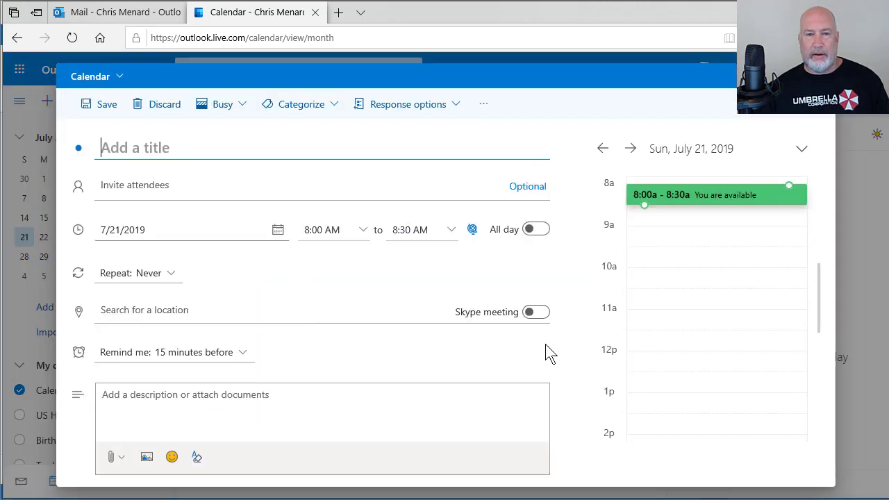
click(438, 113)
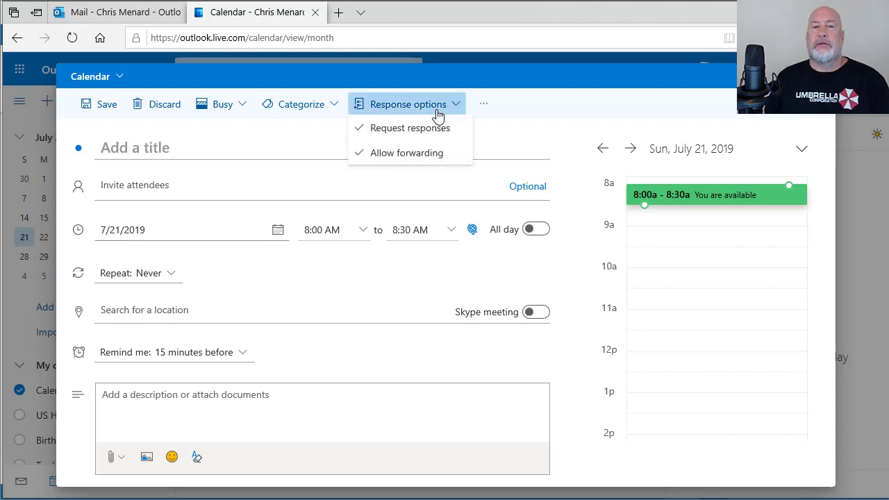
click(419, 154)
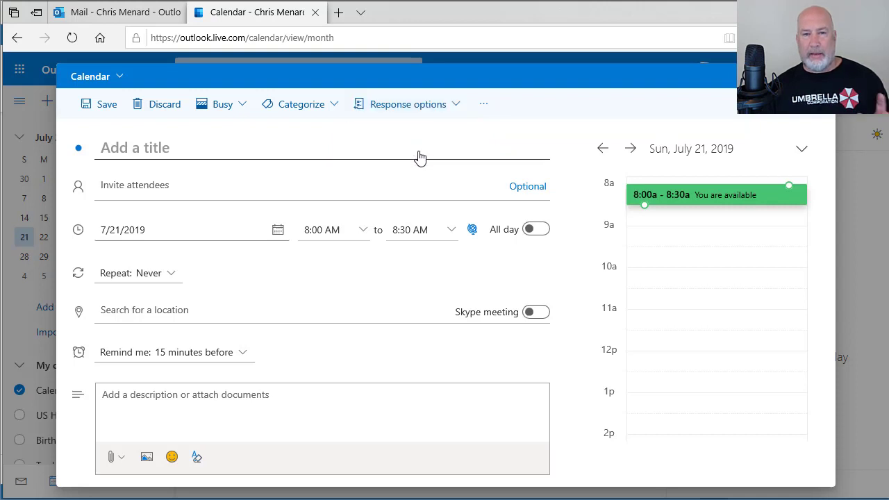
click(438, 117)
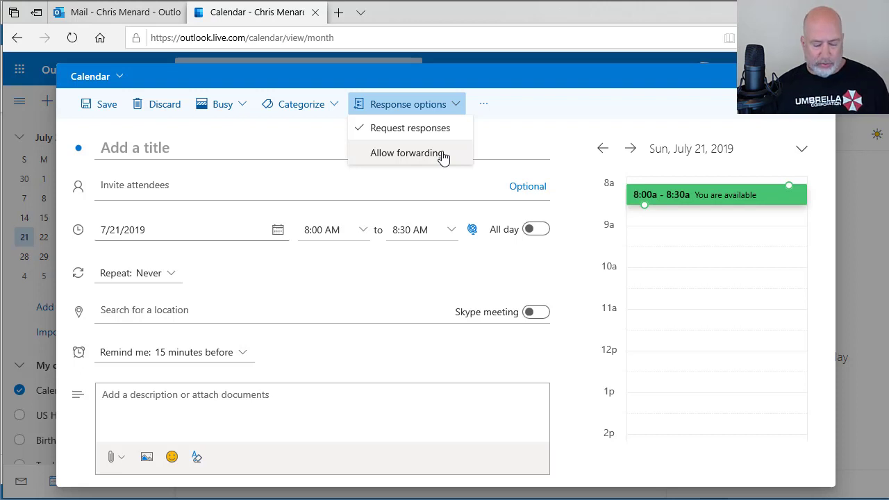
- Switch back to the Buckhead Diner meeting request in desktop Outlook
key(alt+Tab)
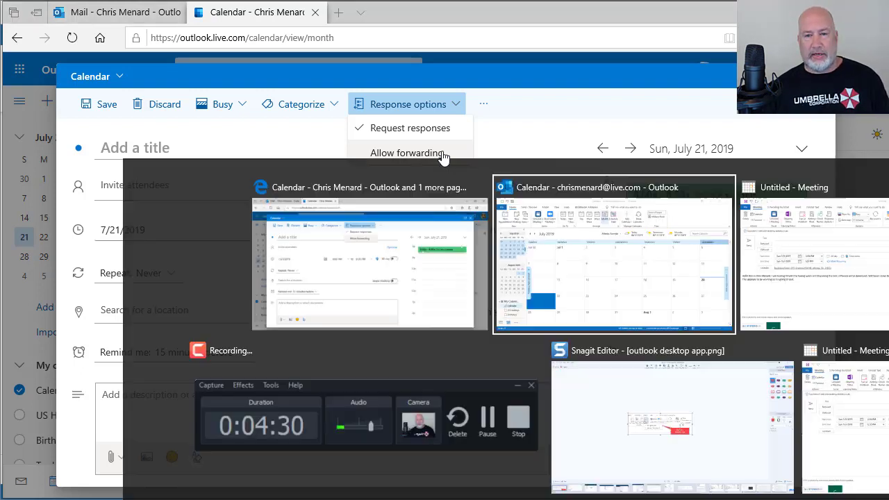
key(alt+Tab)
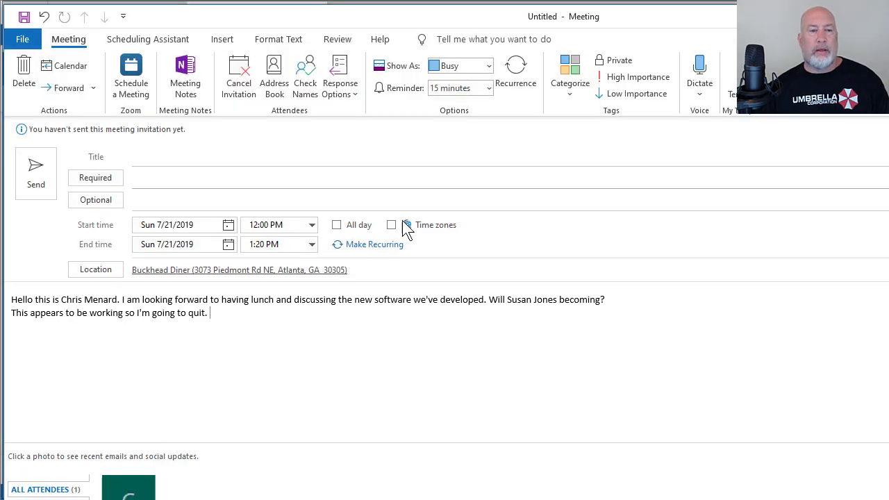